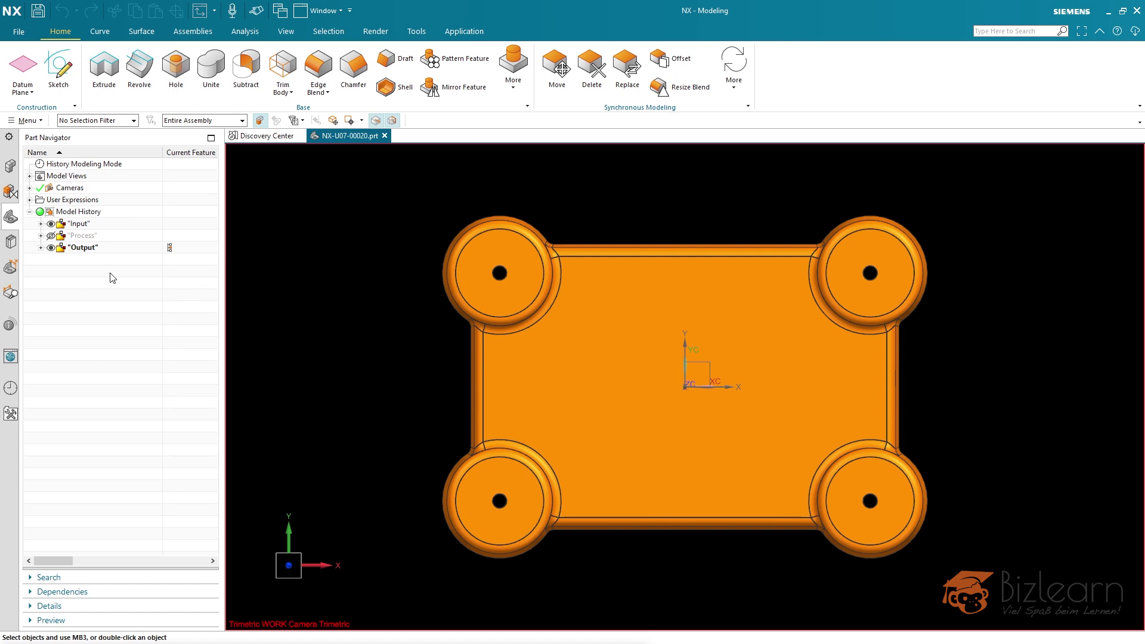
Search 'new group' in the Command Finder and launch New Group with default name Group0
{"action": "left_click", "coordinate": [1002, 31]}
{"action": "type", "text": "ne"}
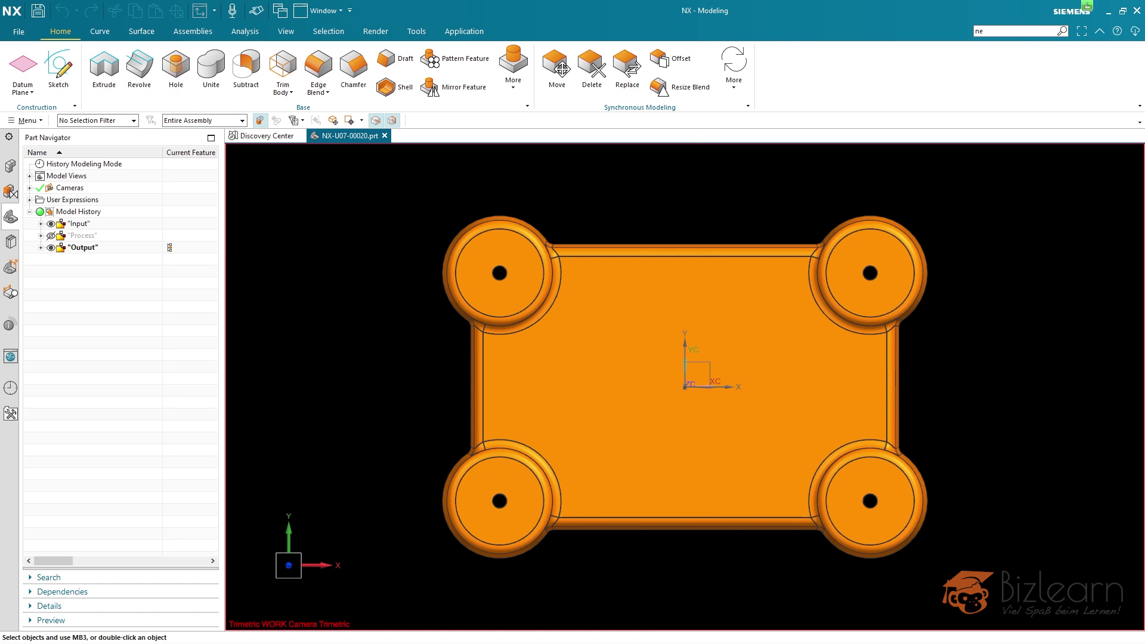
{"action": "type", "text": "w group"}
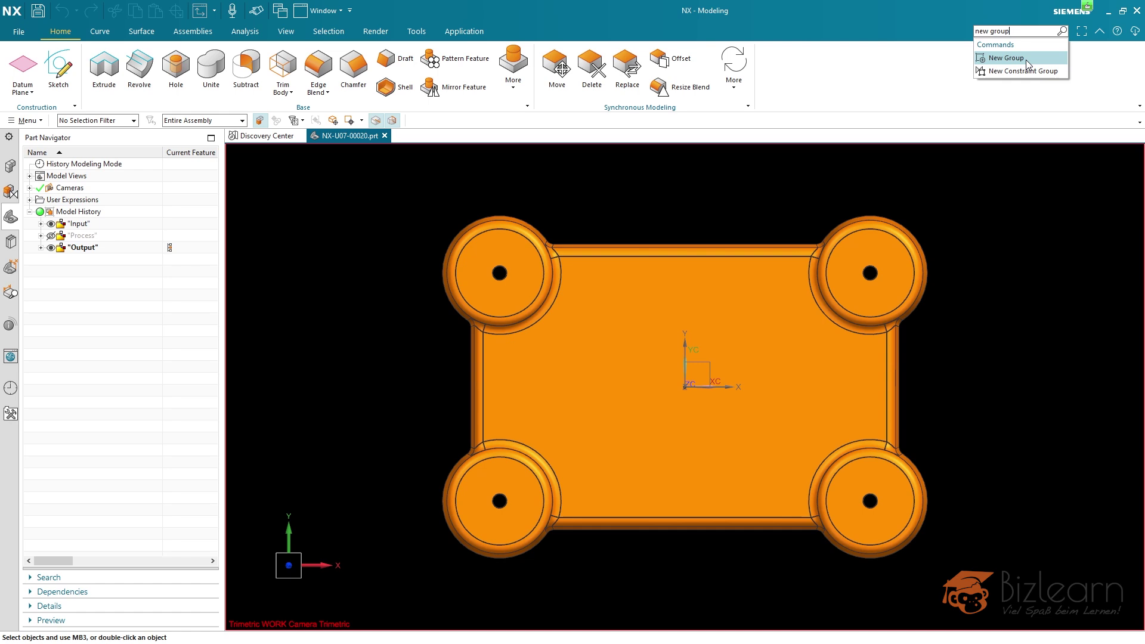
{"action": "left_click", "coordinate": [1025, 59]}
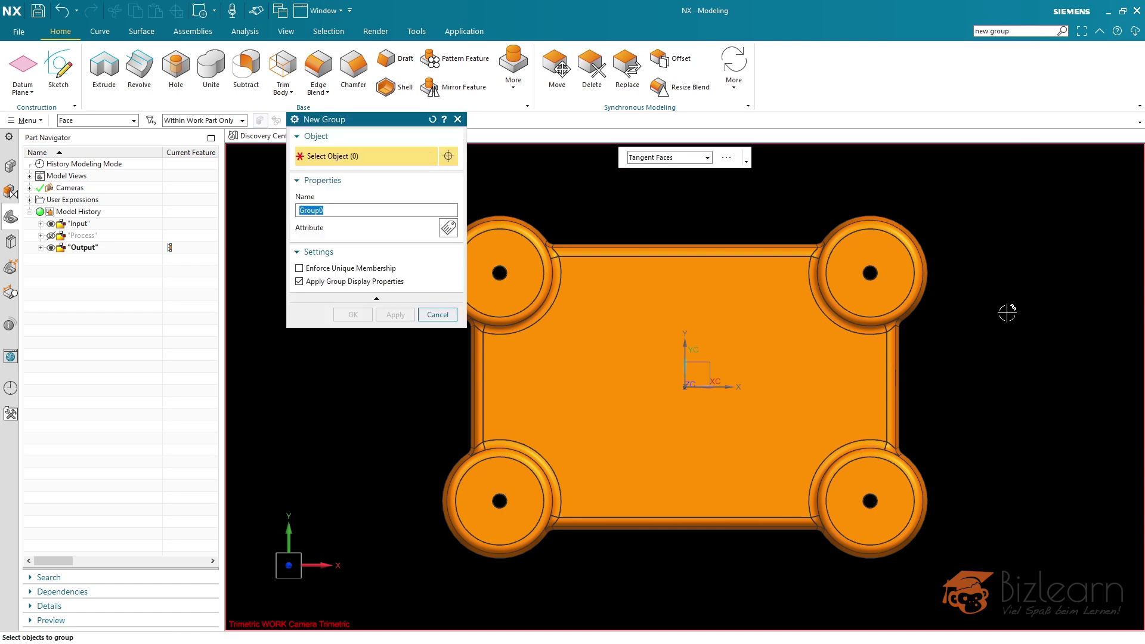
Orbit the part to an angled 3D view and move the New Group dialog aside
{"action": "middle_click_drag", "start_coordinate": [1007, 313], "coordinate": [990, 266]}
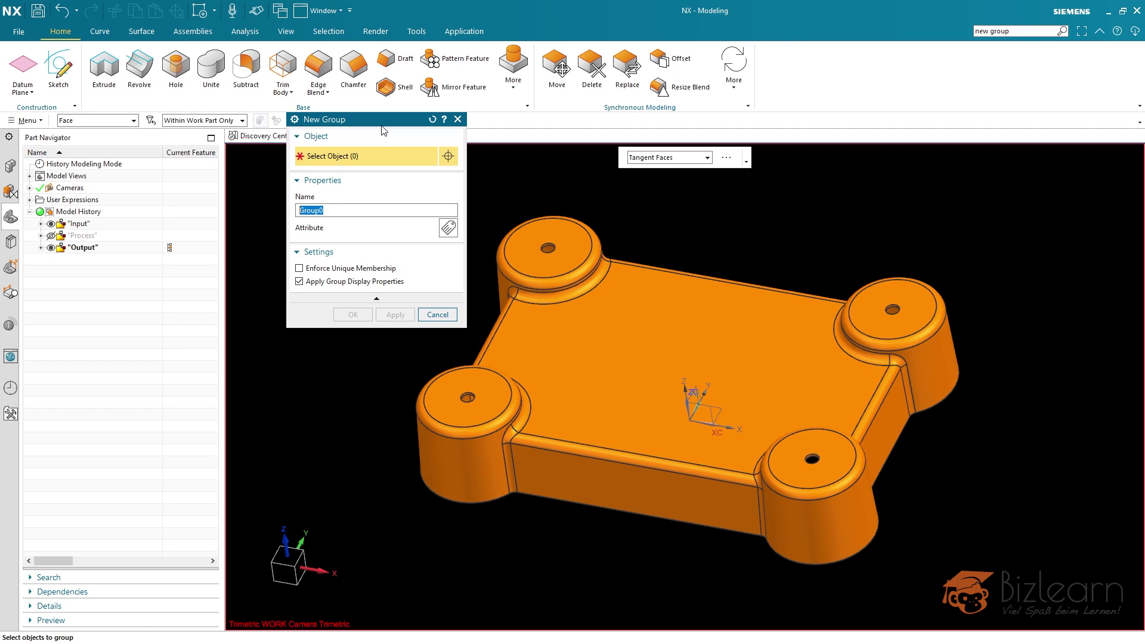
{"action": "left_click_drag", "start_coordinate": [382, 124], "coordinate": [350, 227]}
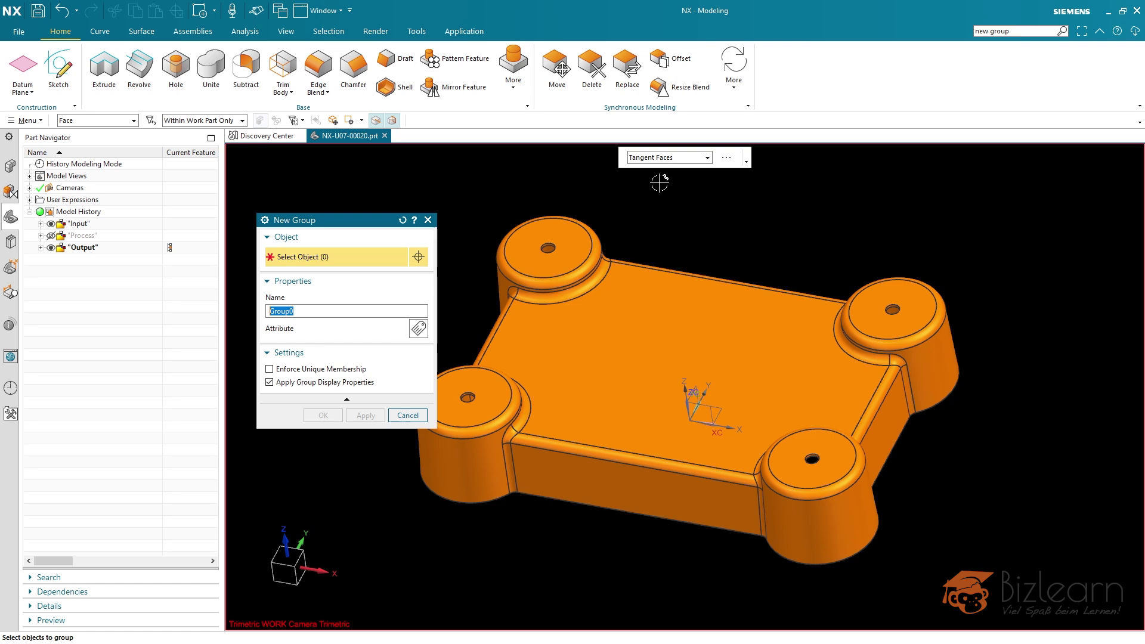
Keep Tangent Faces as the face selection rule and orbit to inspect the part's faces
{"action": "left_click", "coordinate": [688, 161]}
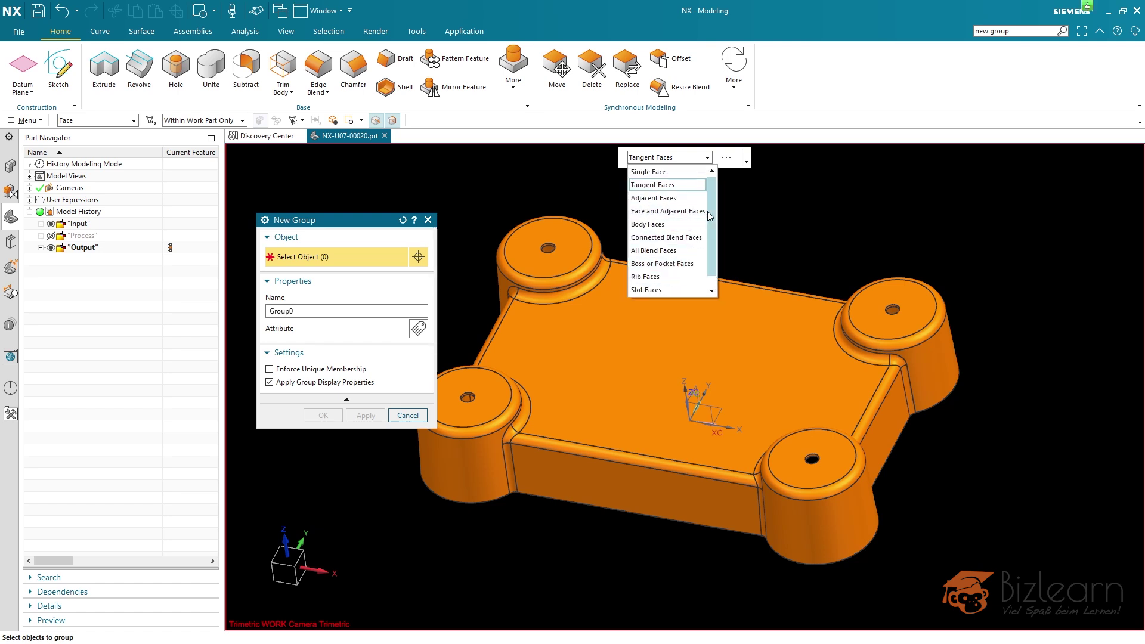
{"action": "left_click_drag", "start_coordinate": [707, 211], "coordinate": [708, 240]}
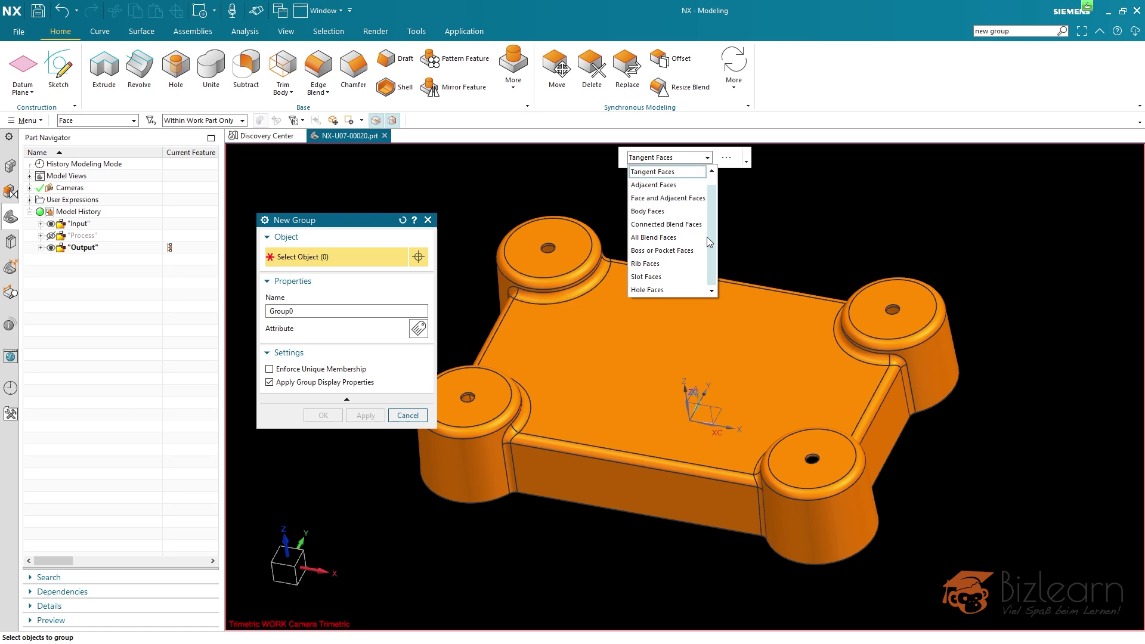
{"action": "left_click", "coordinate": [682, 161]}
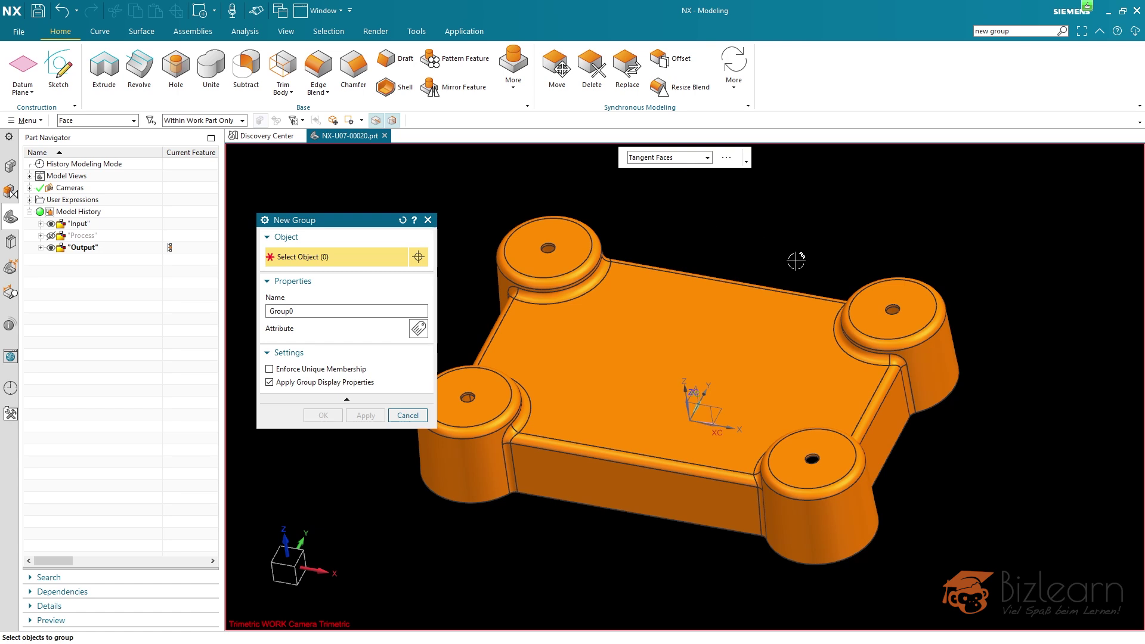
{"action": "mouse_move", "coordinate": [800, 265]}
{"action": "middle_mouse_down"}
{"action": "mouse_move", "coordinate": [784, 197]}
{"action": "mouse_move", "coordinate": [789, 252]}
{"action": "middle_mouse_up"}
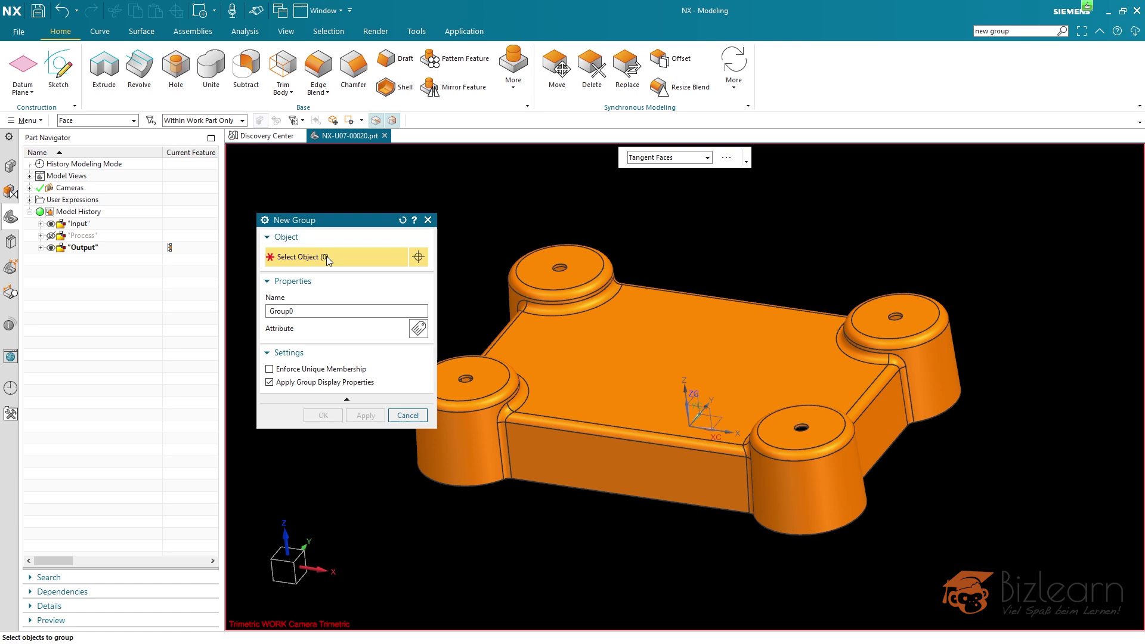
Pick the top face with its tangent faces, 41 in total, and confirm to create Group0
{"action": "left_click", "coordinate": [712, 331]}
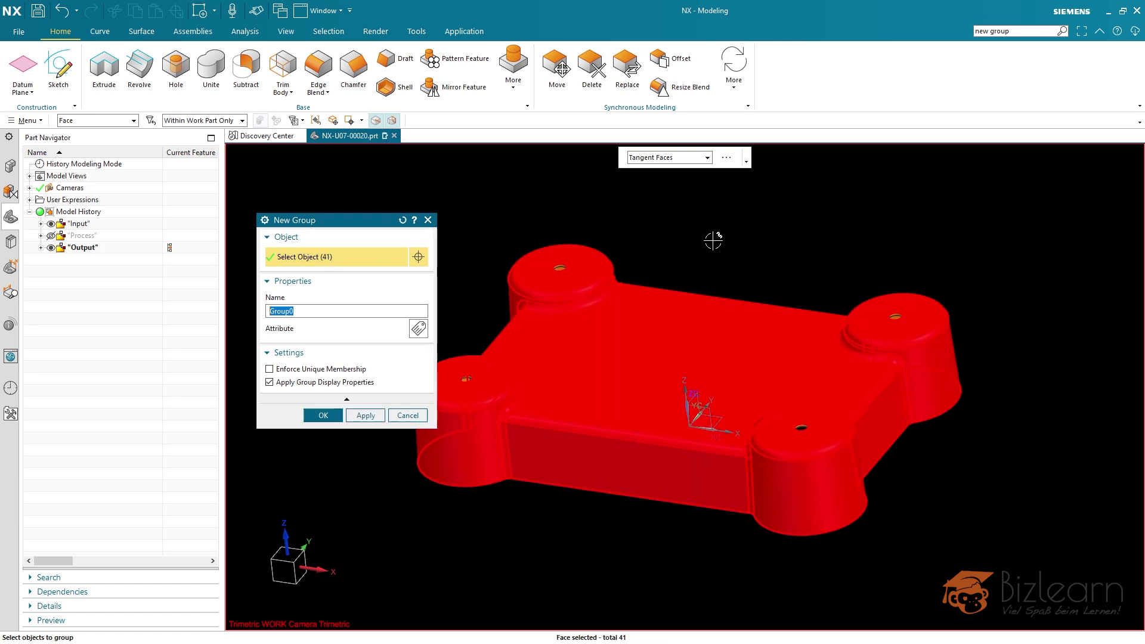
{"action": "mouse_move", "coordinate": [810, 260]}
{"action": "middle_mouse_down"}
{"action": "mouse_move", "coordinate": [805, 191]}
{"action": "mouse_move", "coordinate": [807, 259]}
{"action": "middle_mouse_up"}
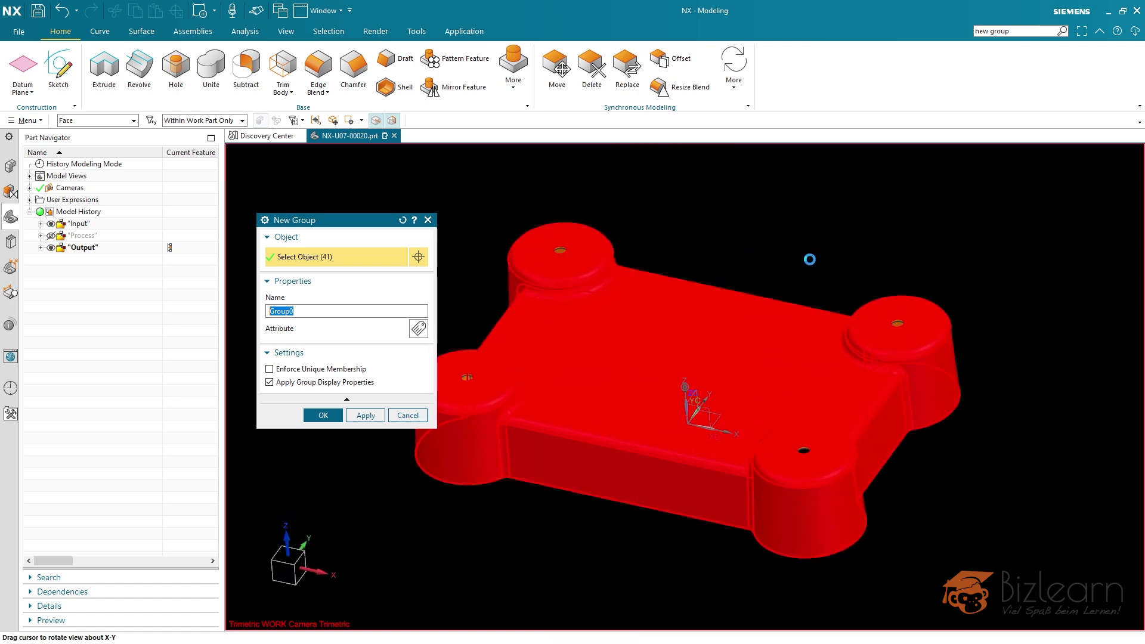
{"action": "middle_click", "coordinate": [783, 238]}
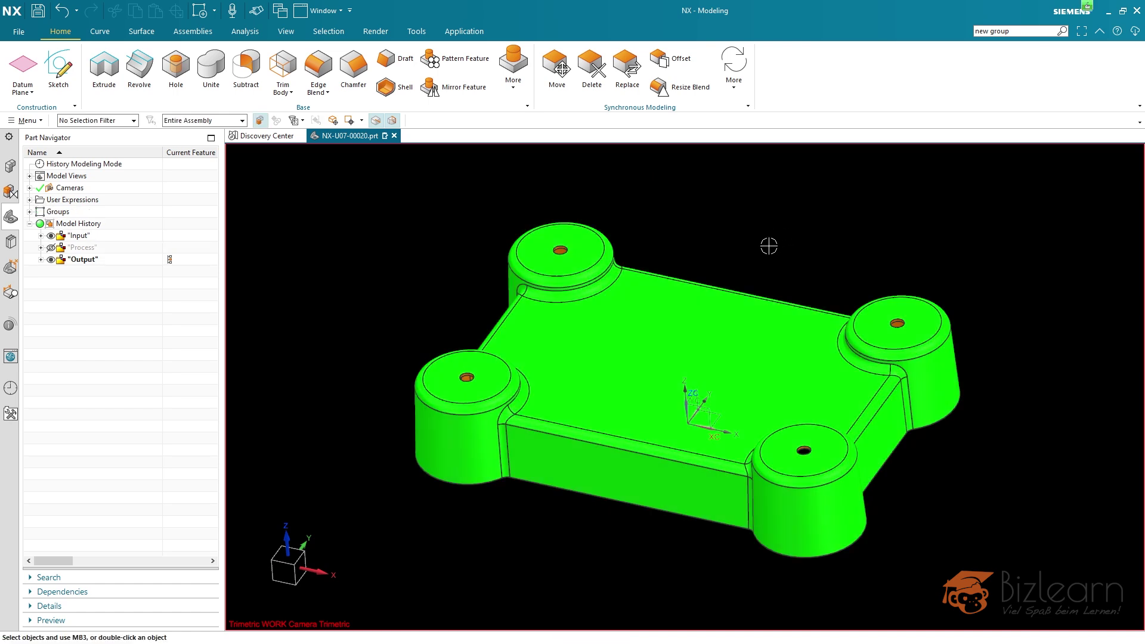
{"action": "mouse_move", "coordinate": [768, 245]}
{"action": "middle_mouse_down"}
{"action": "mouse_move", "coordinate": [761, 205]}
{"action": "mouse_move", "coordinate": [759, 235]}
{"action": "middle_mouse_up"}
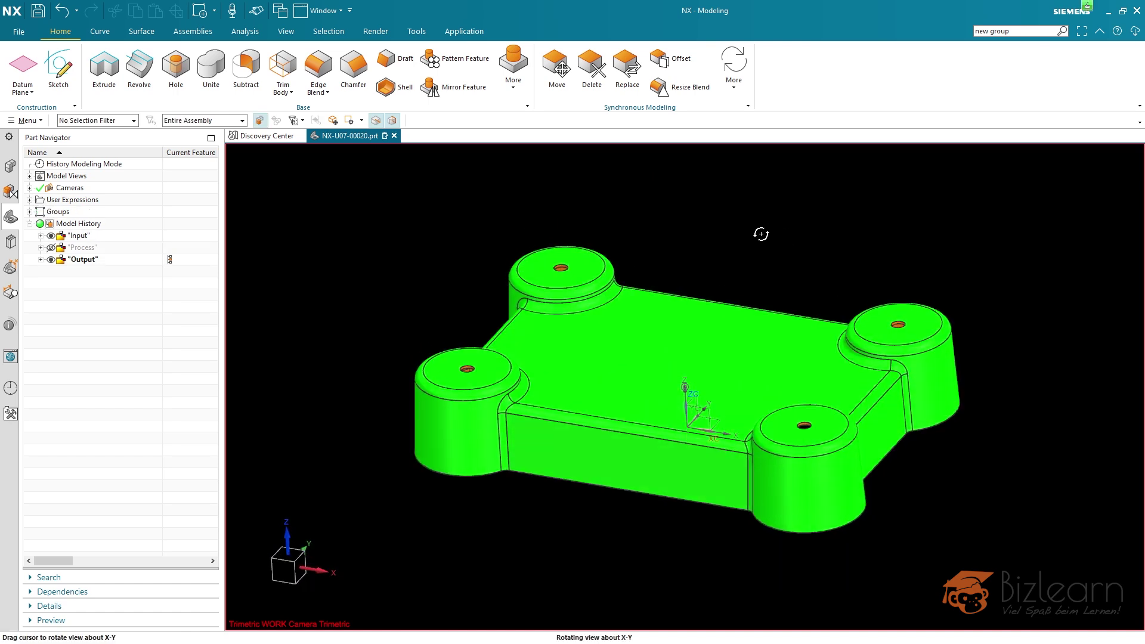
{"action": "left_click", "coordinate": [29, 212]}
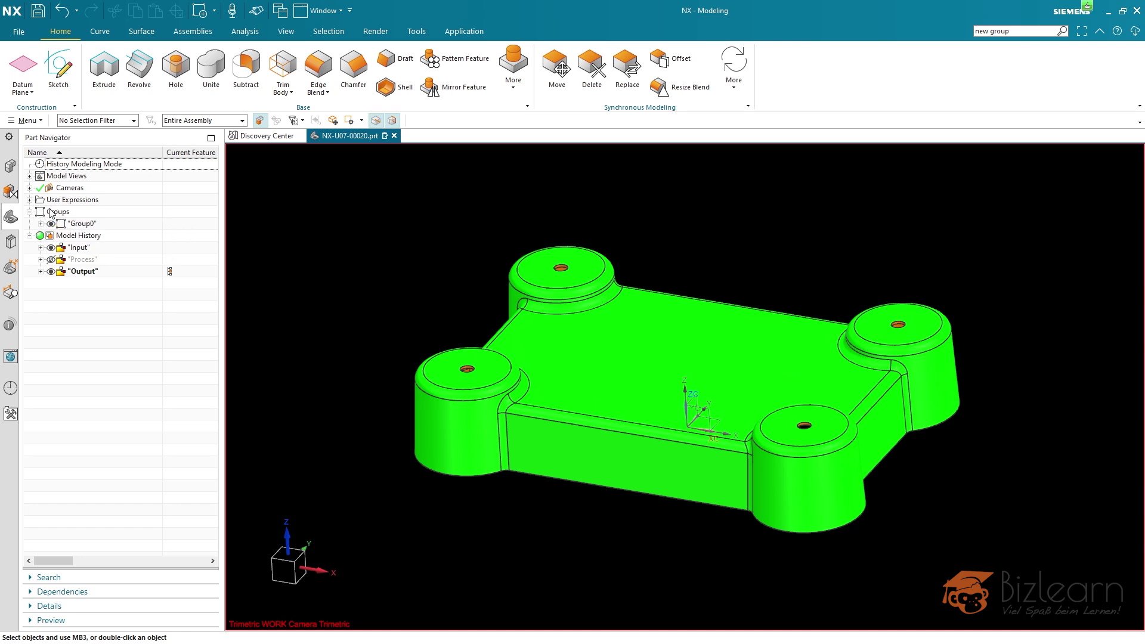
Set Group0's object colour to blue through Edit Display and check the blue faces
{"action": "left_click", "coordinate": [93, 227]}
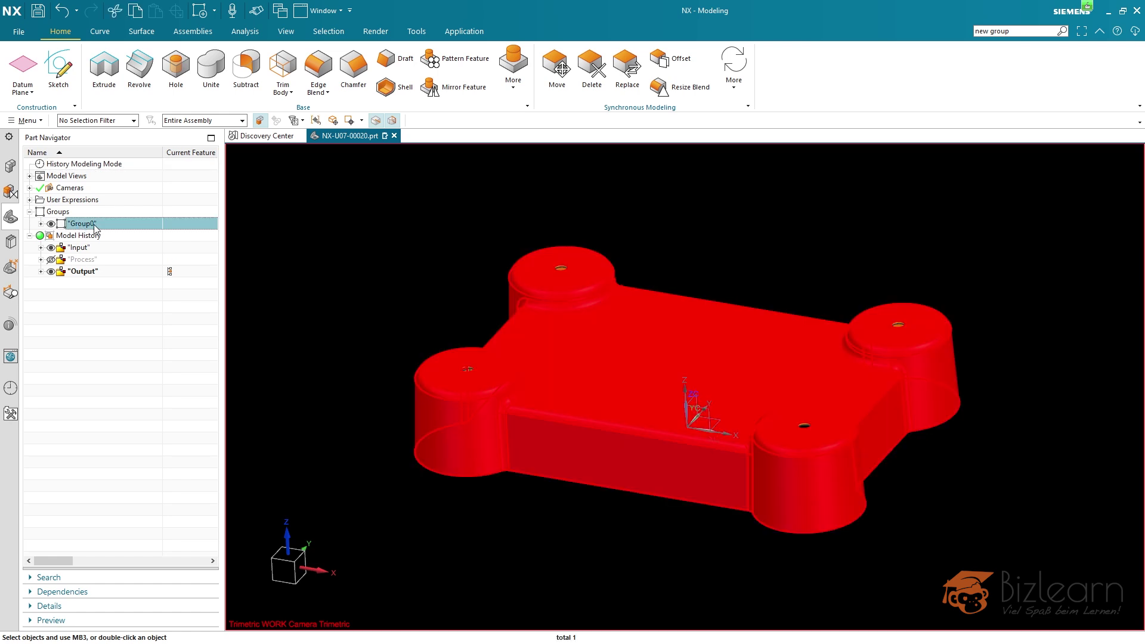
{"action": "key", "text": "Escape"}
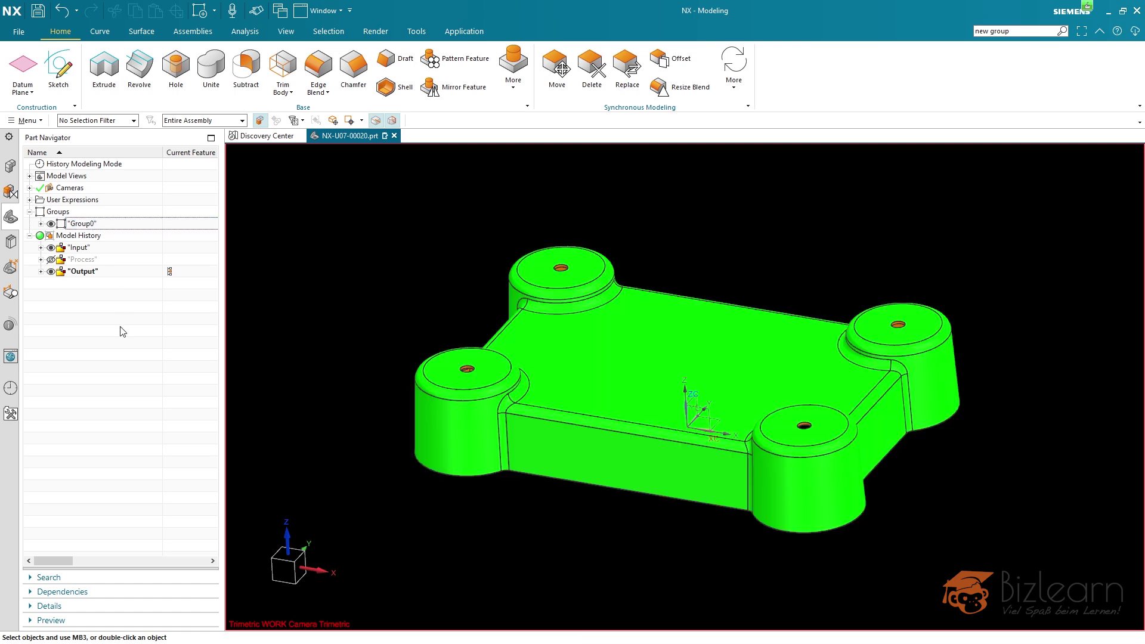
{"action": "right_click", "coordinate": [88, 225]}
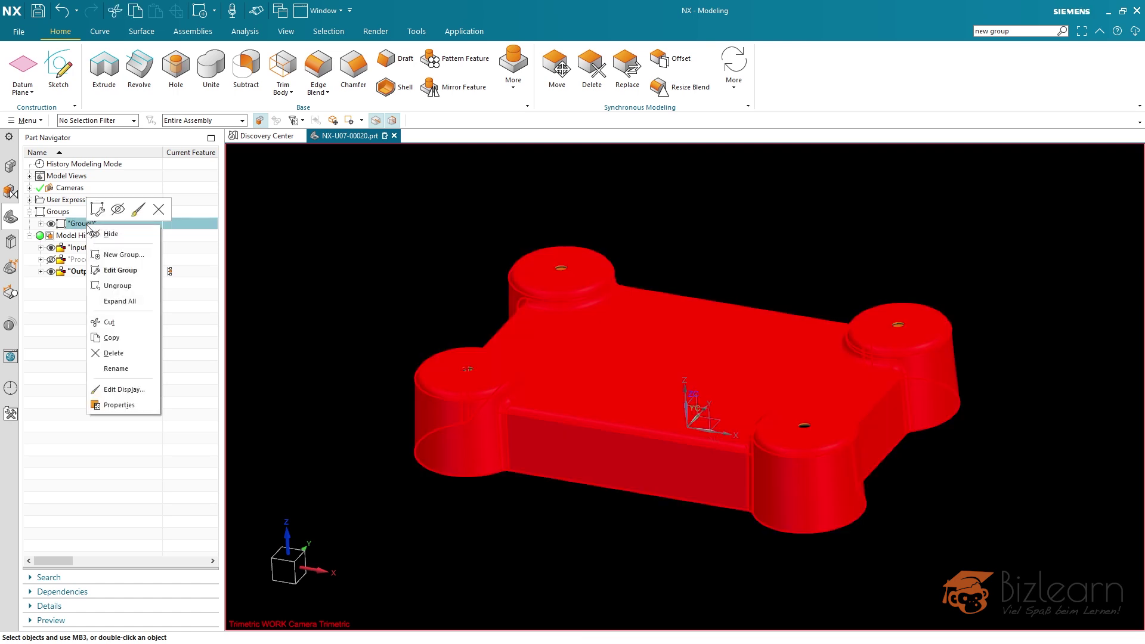
{"action": "left_click", "coordinate": [137, 212]}
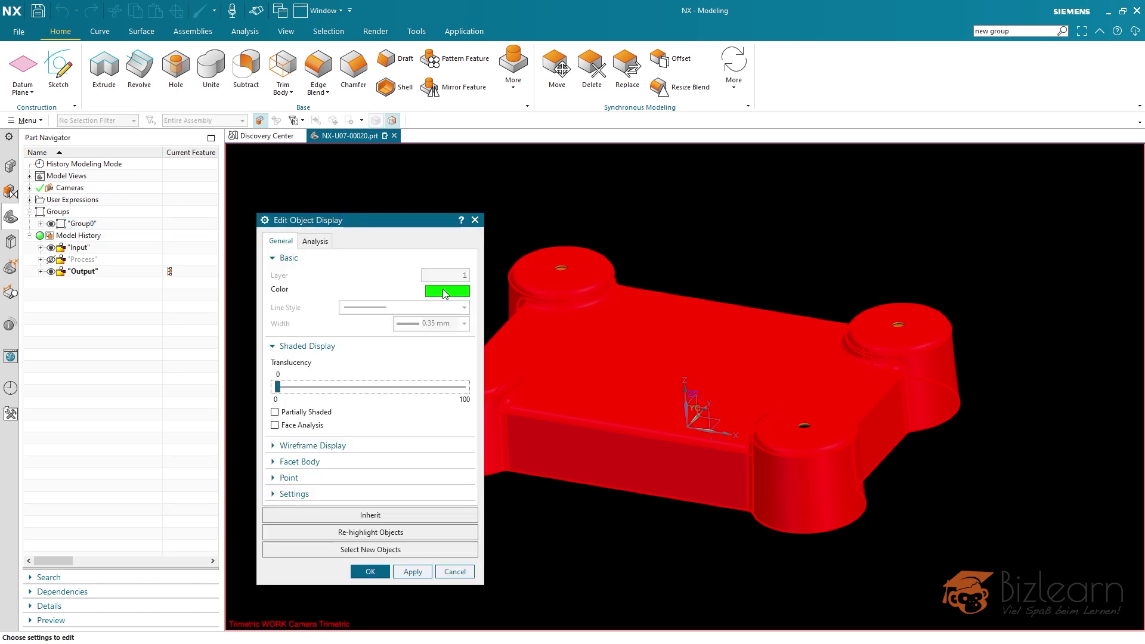
{"action": "left_click", "coordinate": [444, 292]}
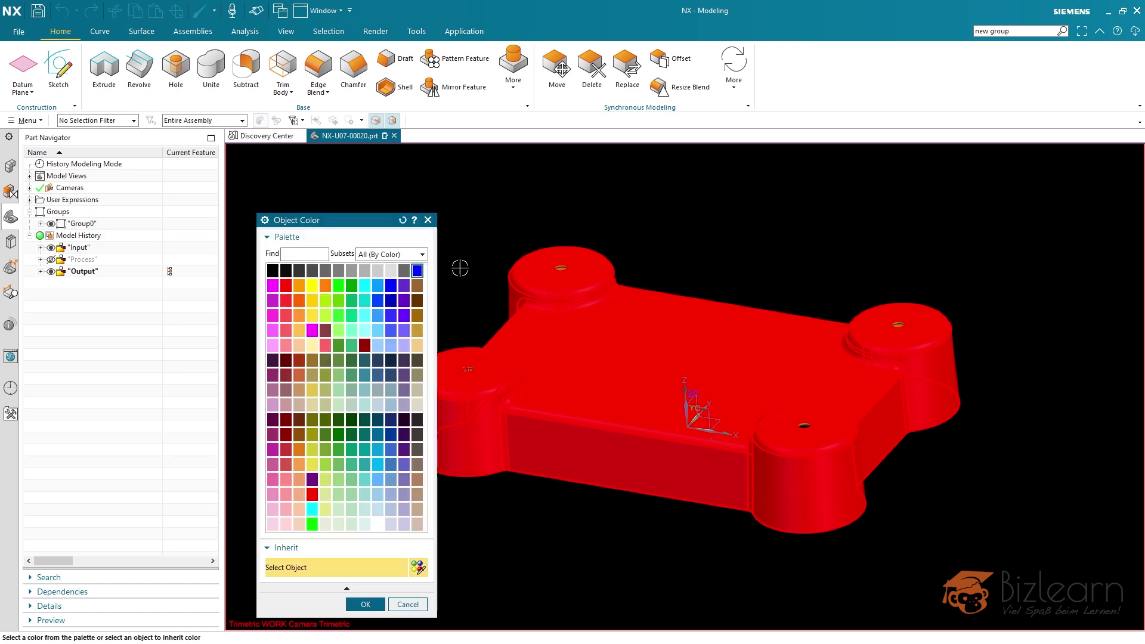
{"action": "middle_click", "coordinate": [486, 248]}
{"action": "middle_click", "coordinate": [528, 228]}
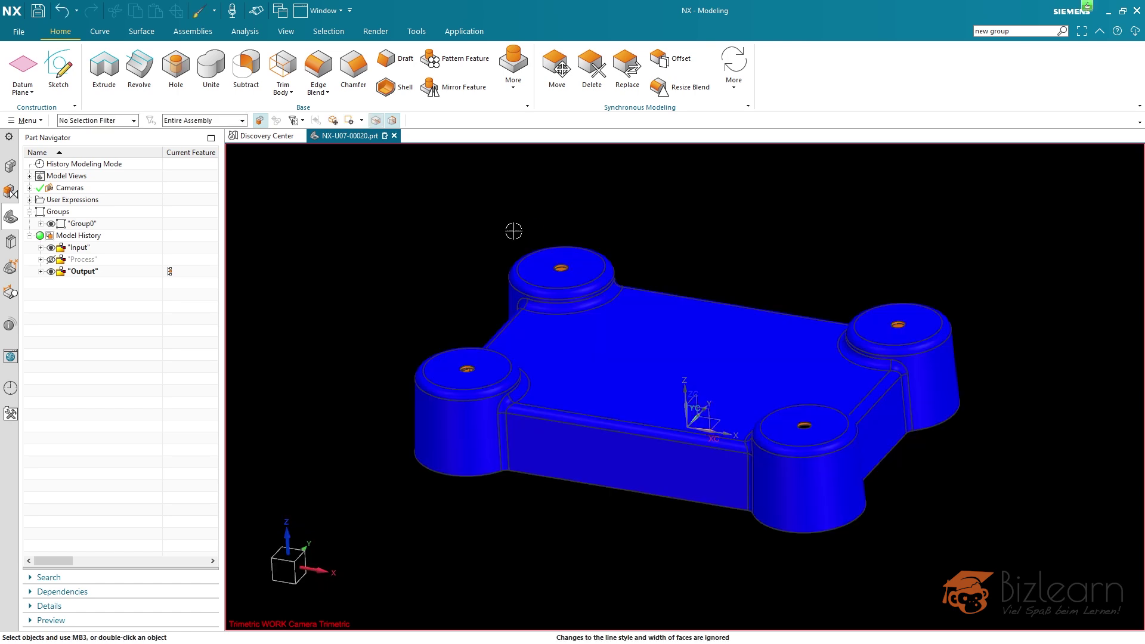
{"action": "mouse_move", "coordinate": [454, 270]}
{"action": "middle_mouse_down"}
{"action": "mouse_move", "coordinate": [447, 235]}
{"action": "mouse_move", "coordinate": [452, 263]}
{"action": "middle_mouse_up"}
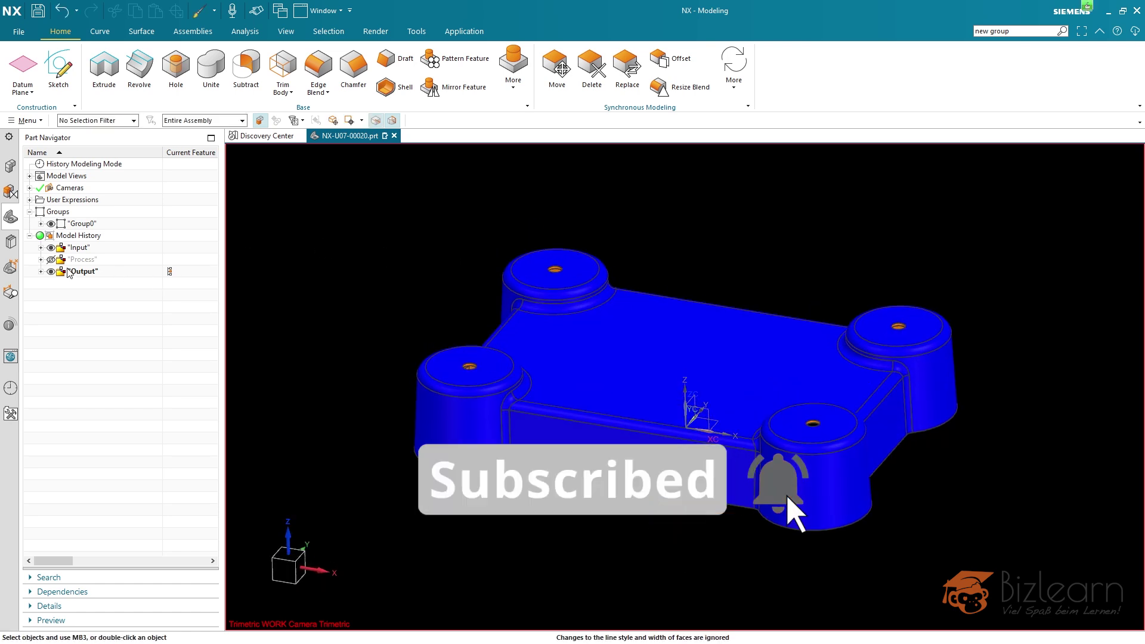
{"action": "left_click", "coordinate": [41, 247]}
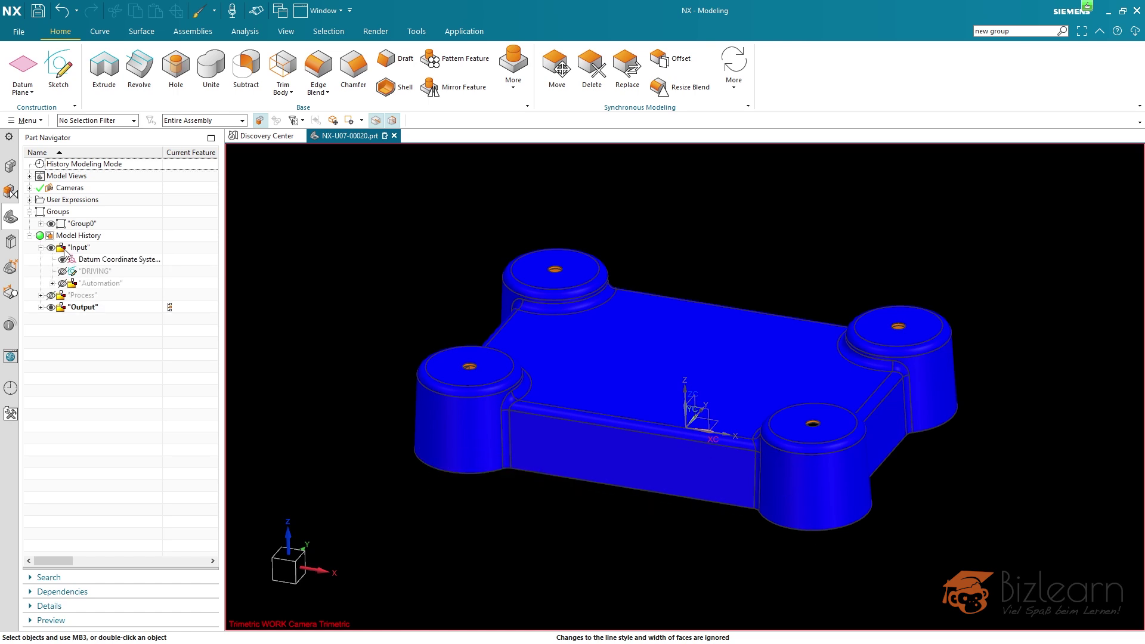
Open the DRIVING sketch and delete the 150 × 100 rectangle's curves and dimensions with Ctrl+A
{"action": "left_click", "coordinate": [106, 271]}
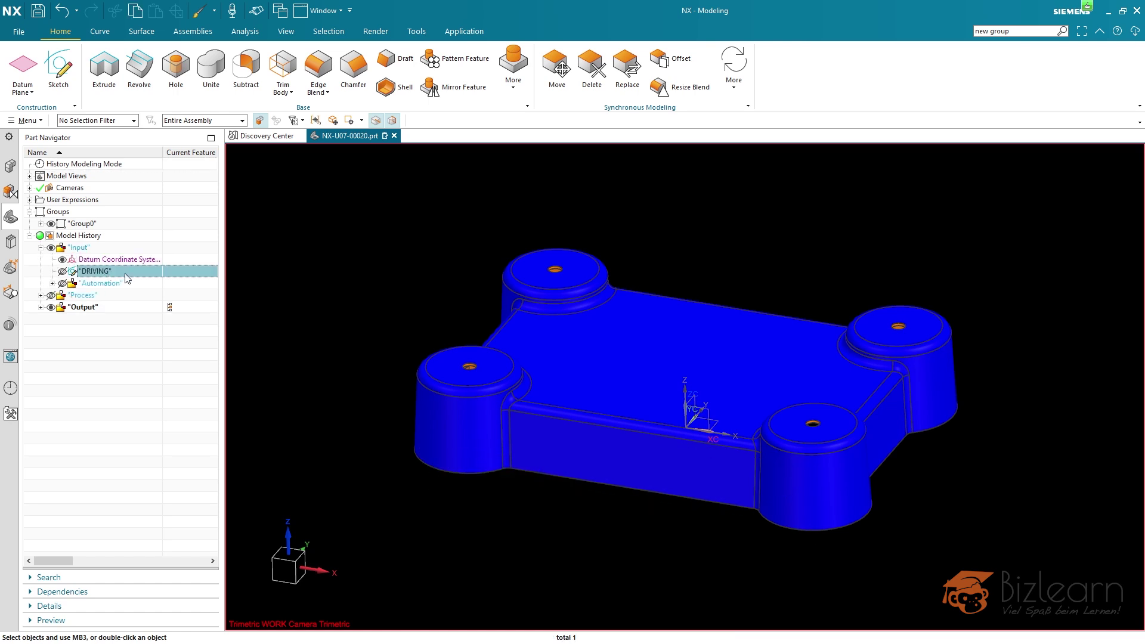
{"action": "double_click", "coordinate": [102, 275]}
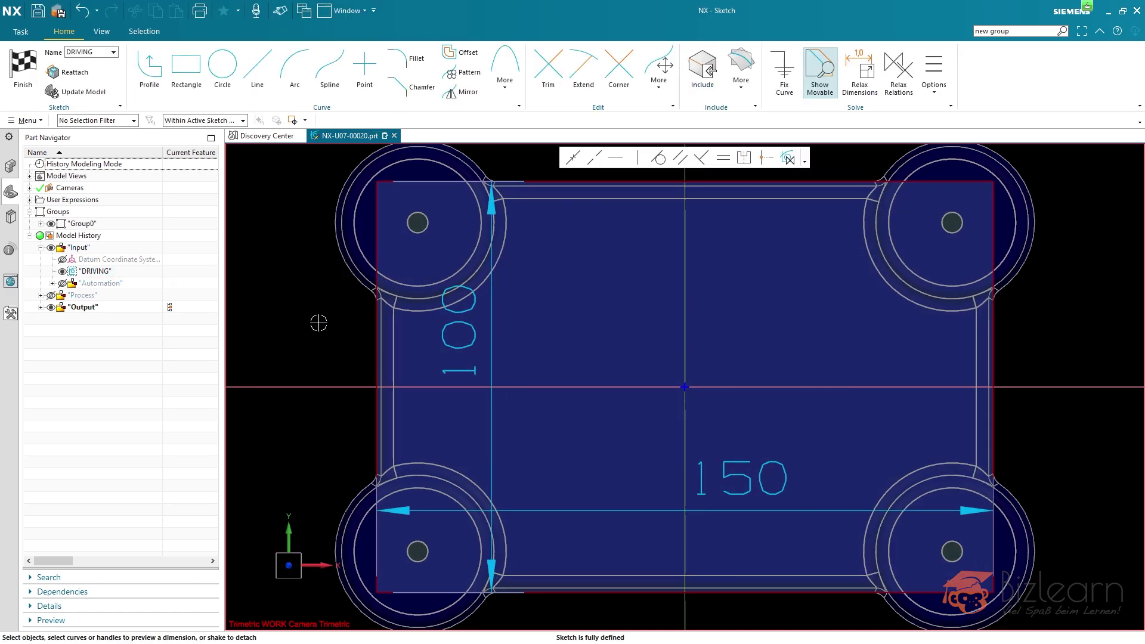
{"action": "scroll", "coordinate": [319, 322], "scroll_direction": "down", "scroll_amount": 4}
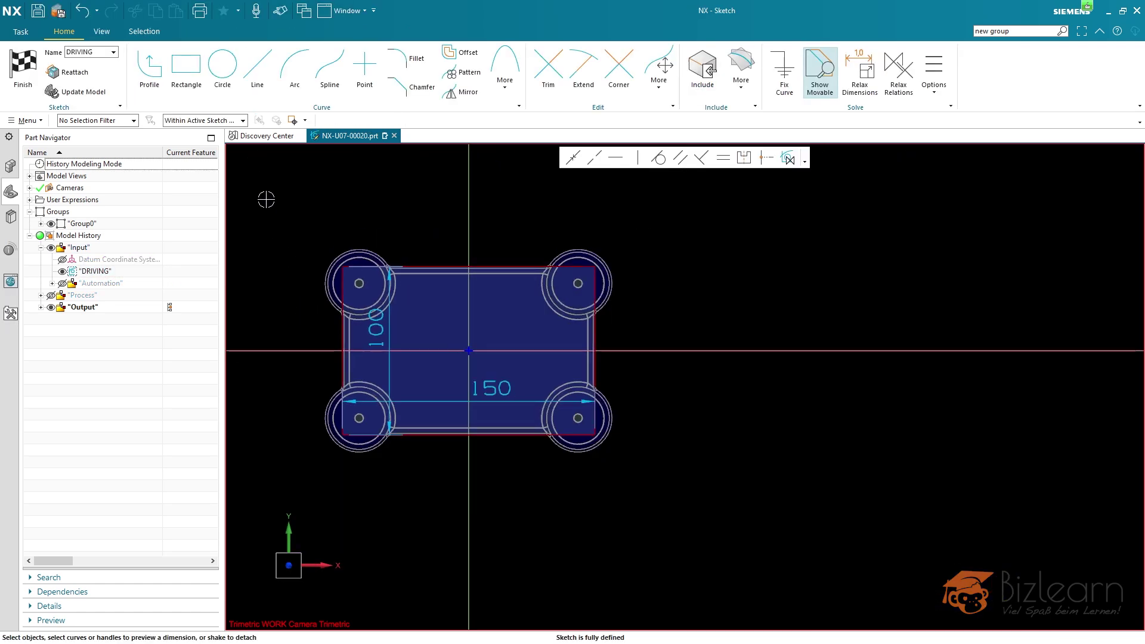
{"action": "key", "text": "ctrl+a"}
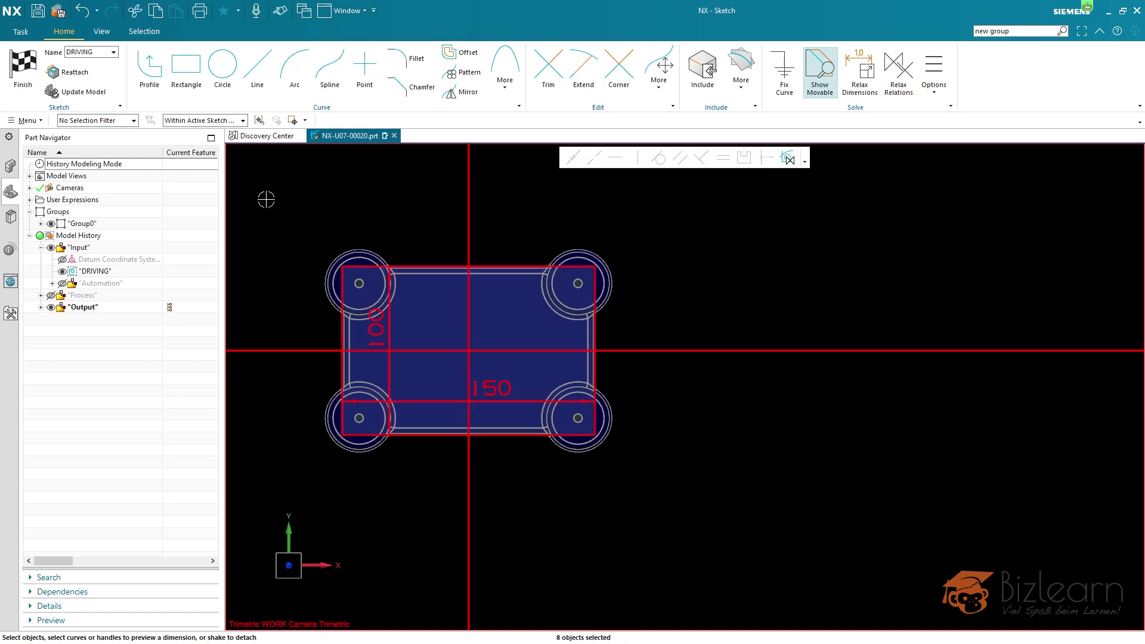
{"action": "key", "text": "Delete"}
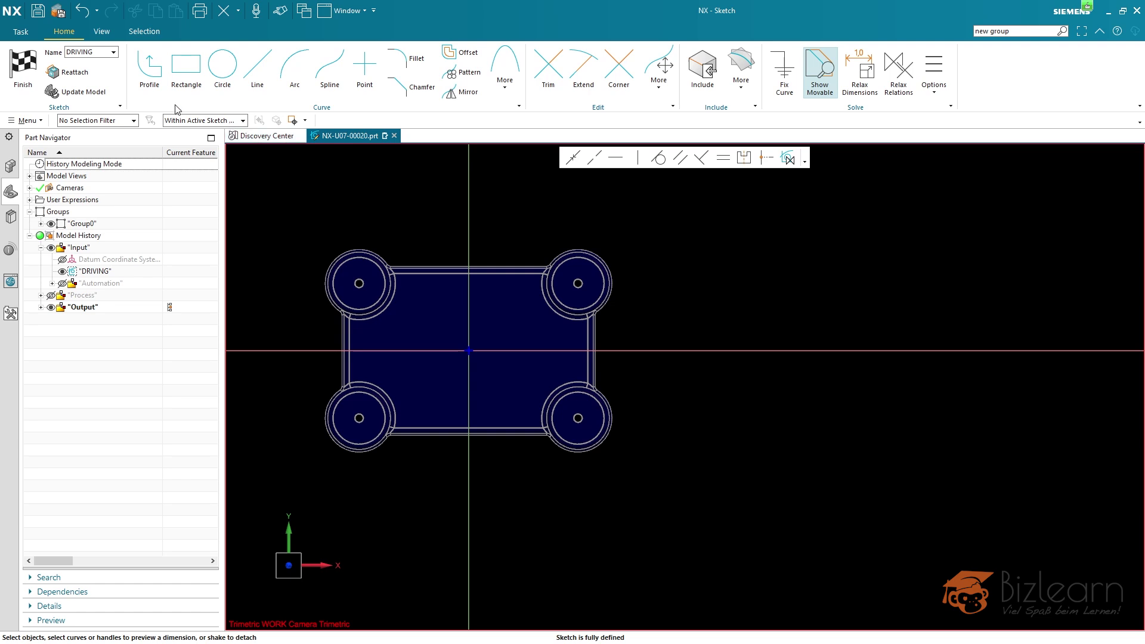
Draw a closed five-vertex Profile outline, lower its right vertex, and update without remapping
{"action": "left_click", "coordinate": [149, 67]}
{"action": "left_click", "coordinate": [299, 290]}
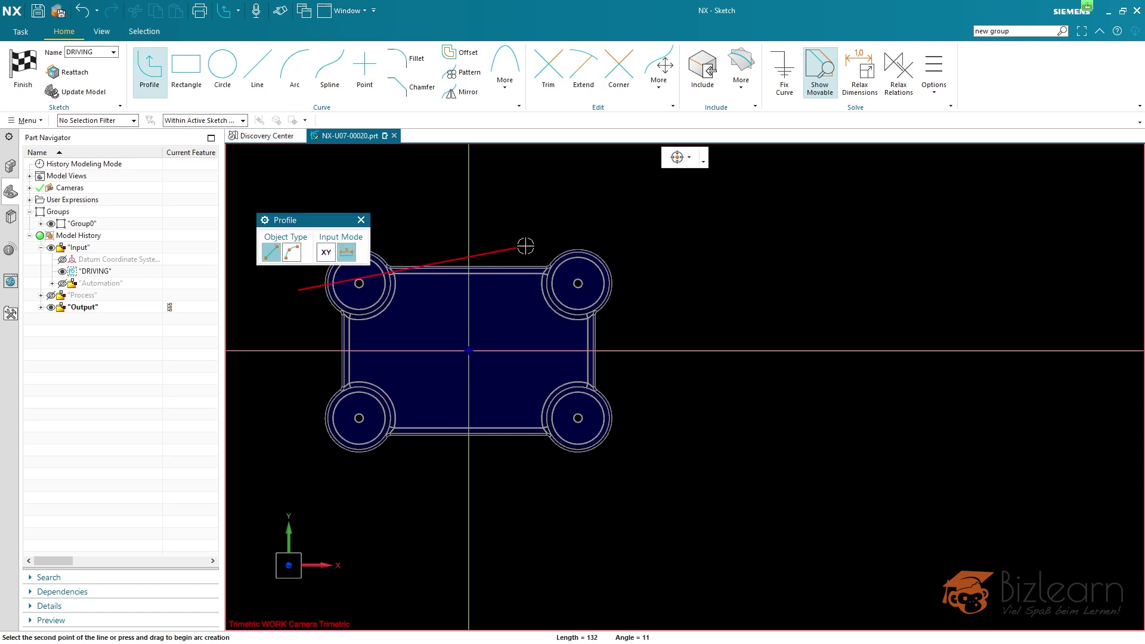
{"action": "left_click", "coordinate": [537, 212]}
{"action": "left_click", "coordinate": [715, 277]}
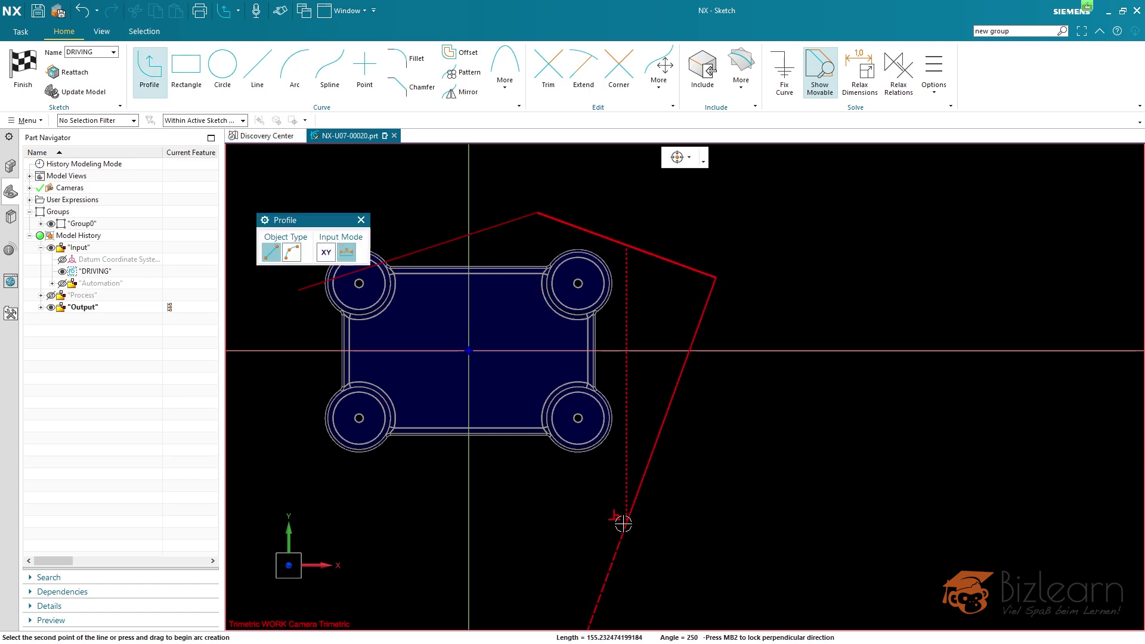
{"action": "left_click", "coordinate": [554, 524]}
{"action": "left_click", "coordinate": [373, 524]}
{"action": "left_click", "coordinate": [298, 291]}
{"action": "key", "text": "Escape"}
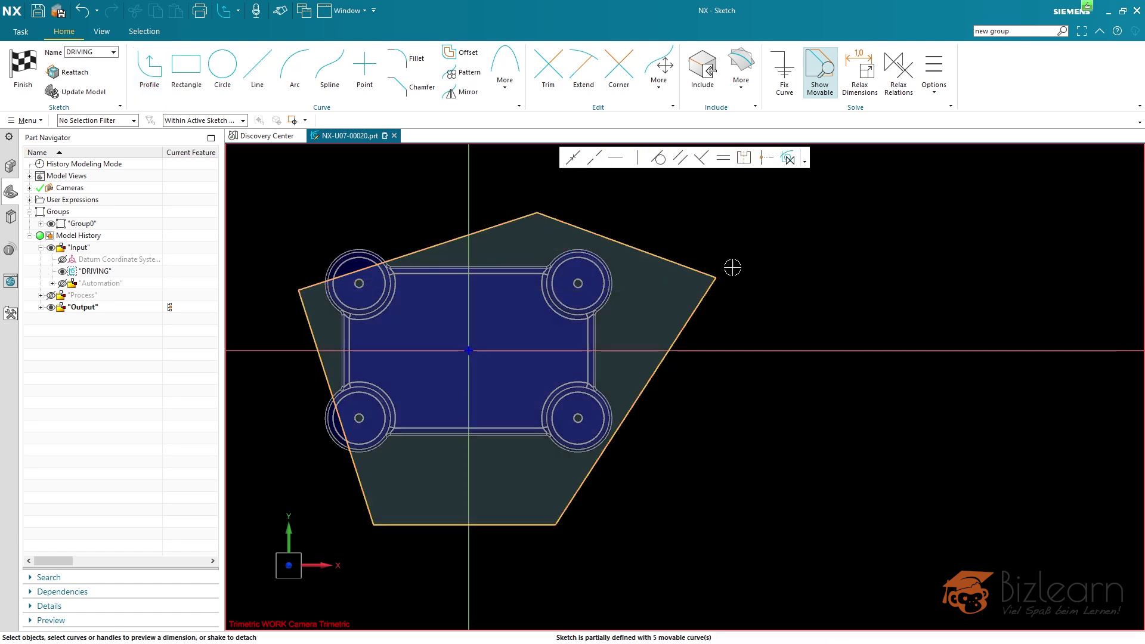
{"action": "left_click_drag", "start_coordinate": [716, 278], "coordinate": [681, 337]}
{"action": "left_click", "coordinate": [638, 359]}
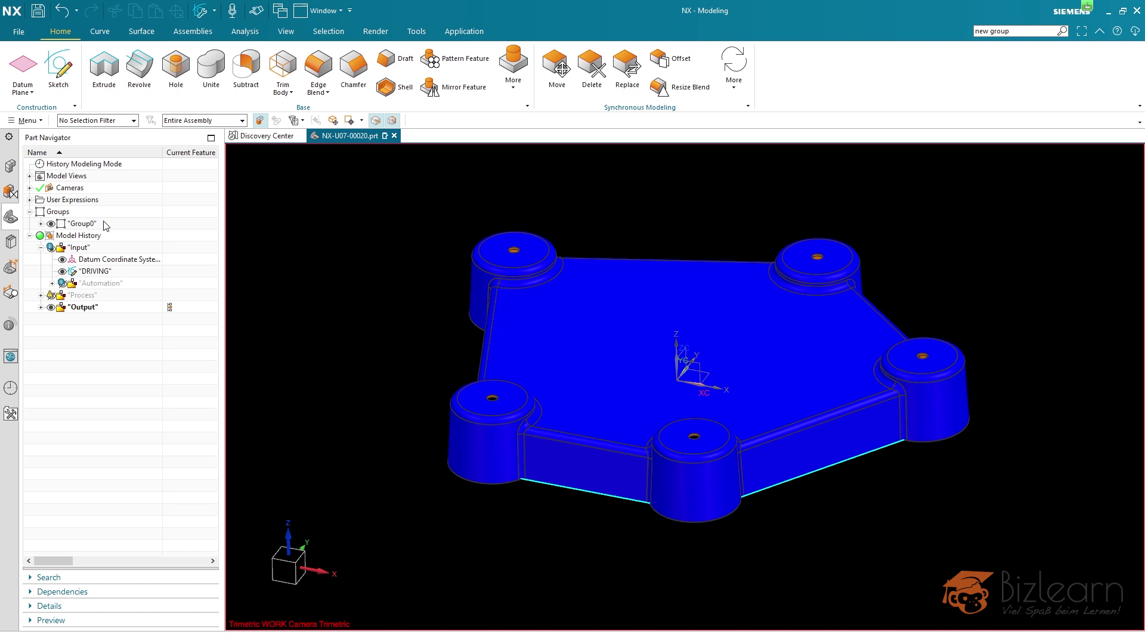
Collapse the Input and Groups nodes and start Group Face from the Synchronous Modeling gallery
{"action": "left_click", "coordinate": [41, 247]}
{"action": "left_click", "coordinate": [29, 211]}
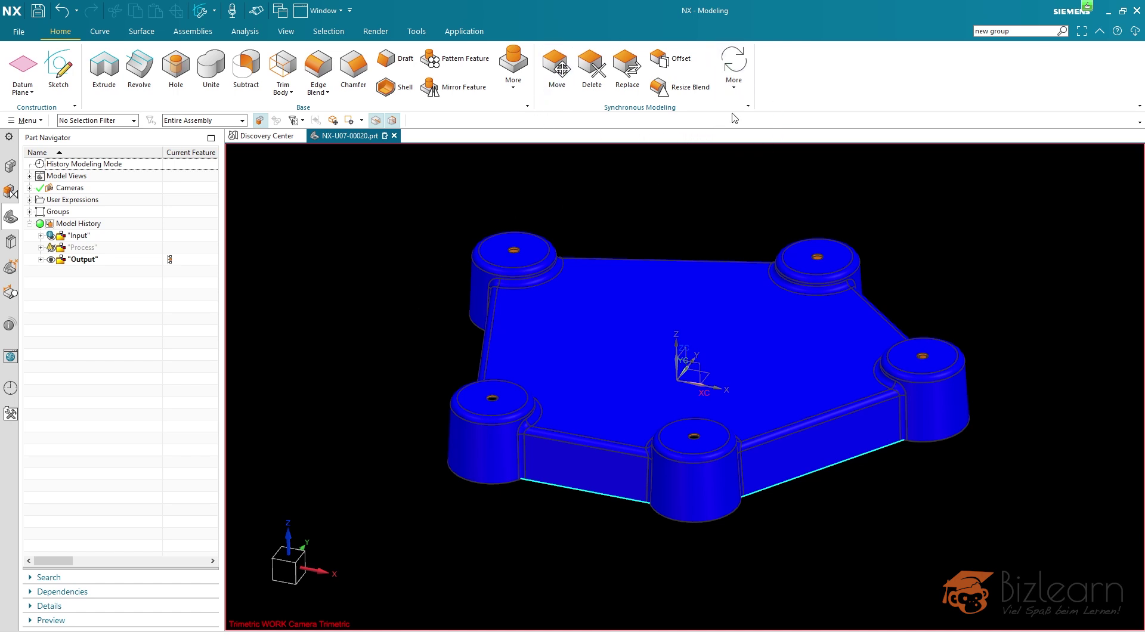
{"action": "left_click", "coordinate": [739, 93]}
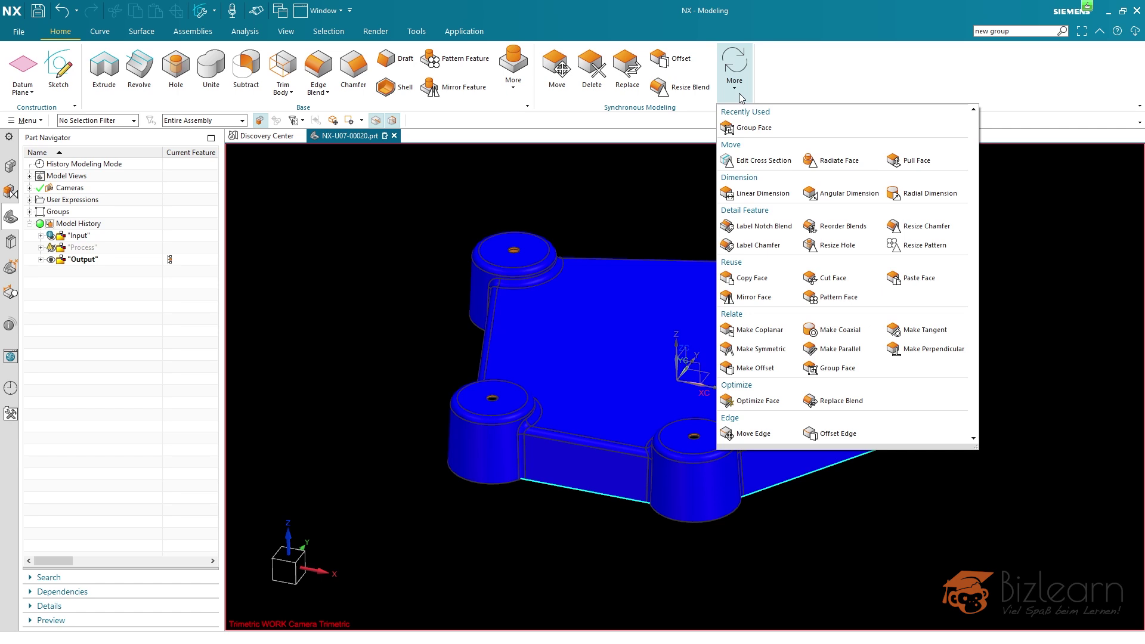
{"action": "left_click", "coordinate": [826, 369]}
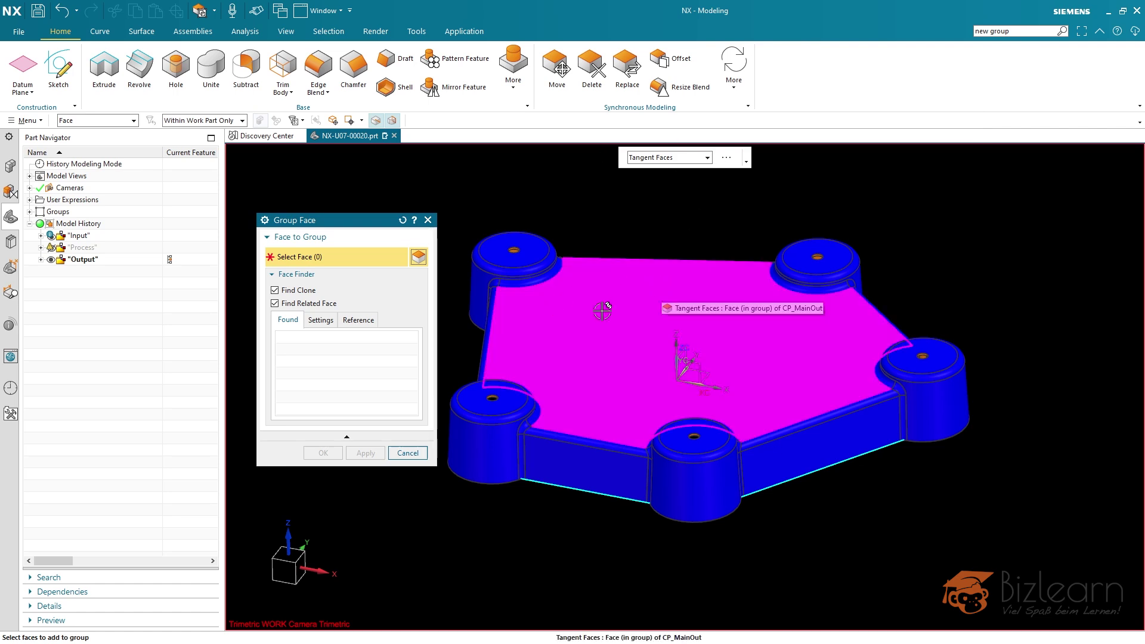
Select the pentagon plate's top face with its tangent faces and confirm Group Face (41)
{"action": "middle_click_drag", "start_coordinate": [628, 319], "coordinate": [626, 245]}
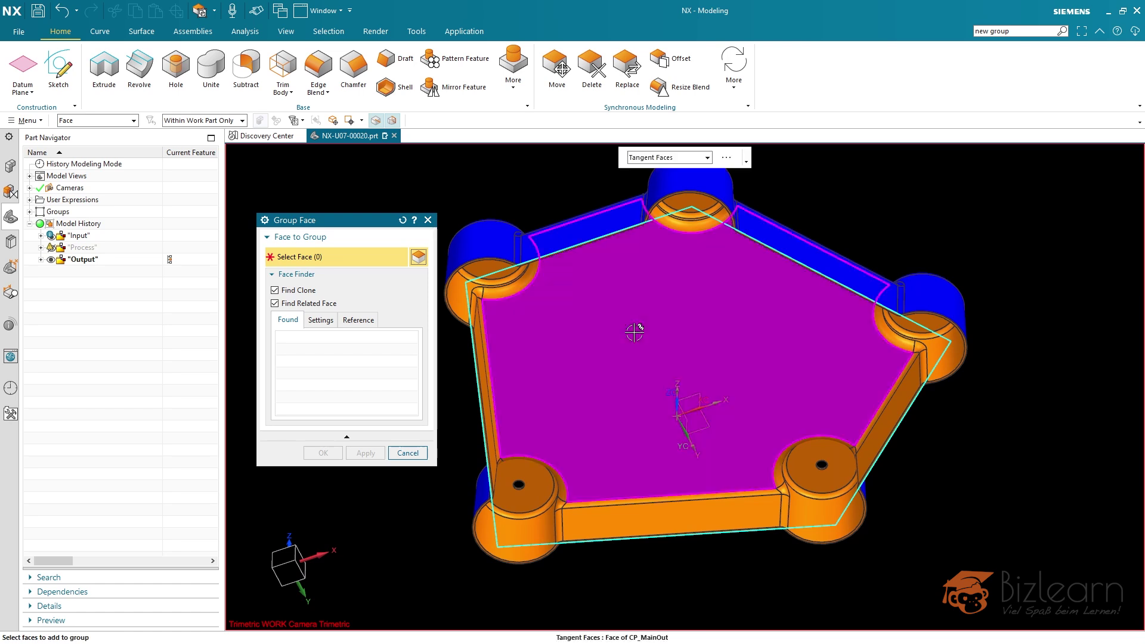
{"action": "left_click", "coordinate": [590, 345]}
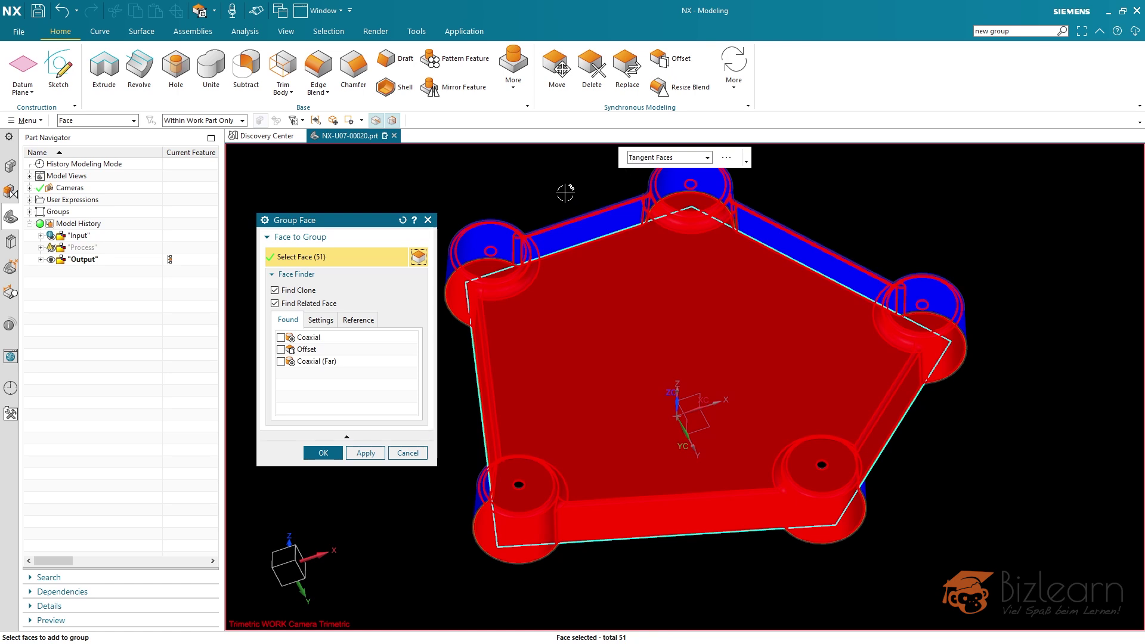
{"action": "middle_click", "coordinate": [546, 186]}
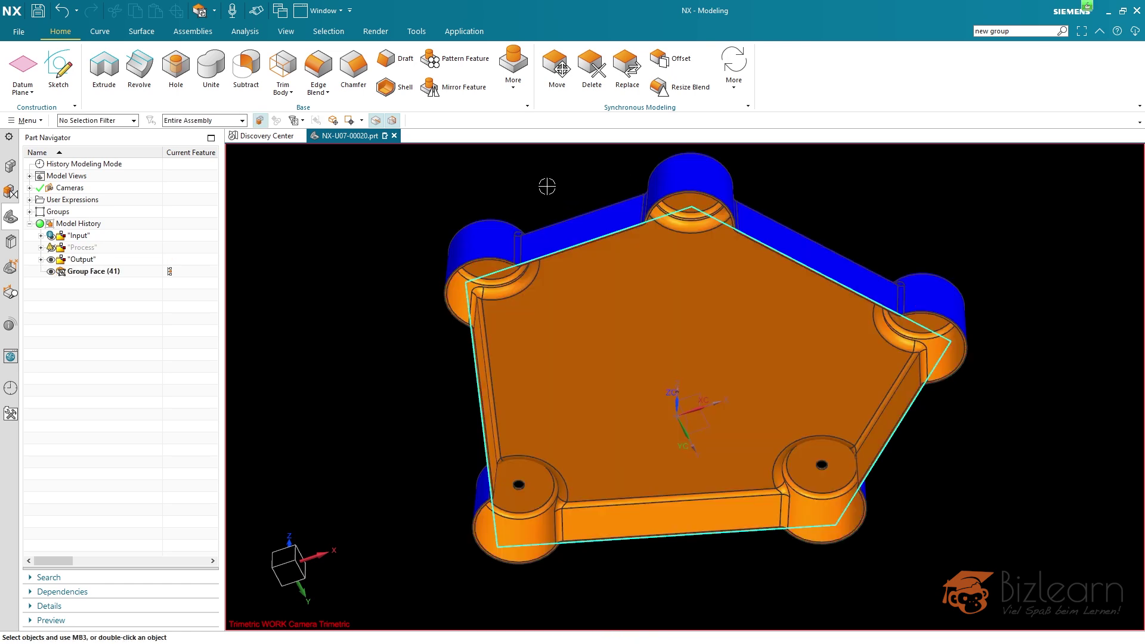
Give Group Face (41) a light grey feature colour through Assign Feature Color's Specify Color
{"action": "left_click", "coordinate": [90, 273]}
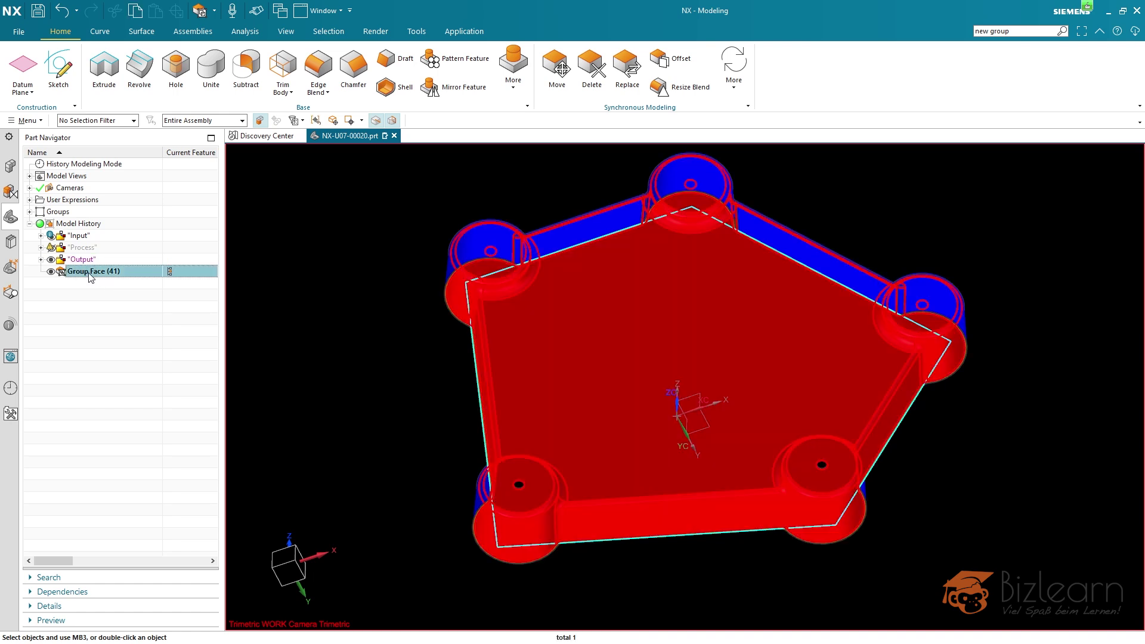
{"action": "right_click", "coordinate": [86, 276]}
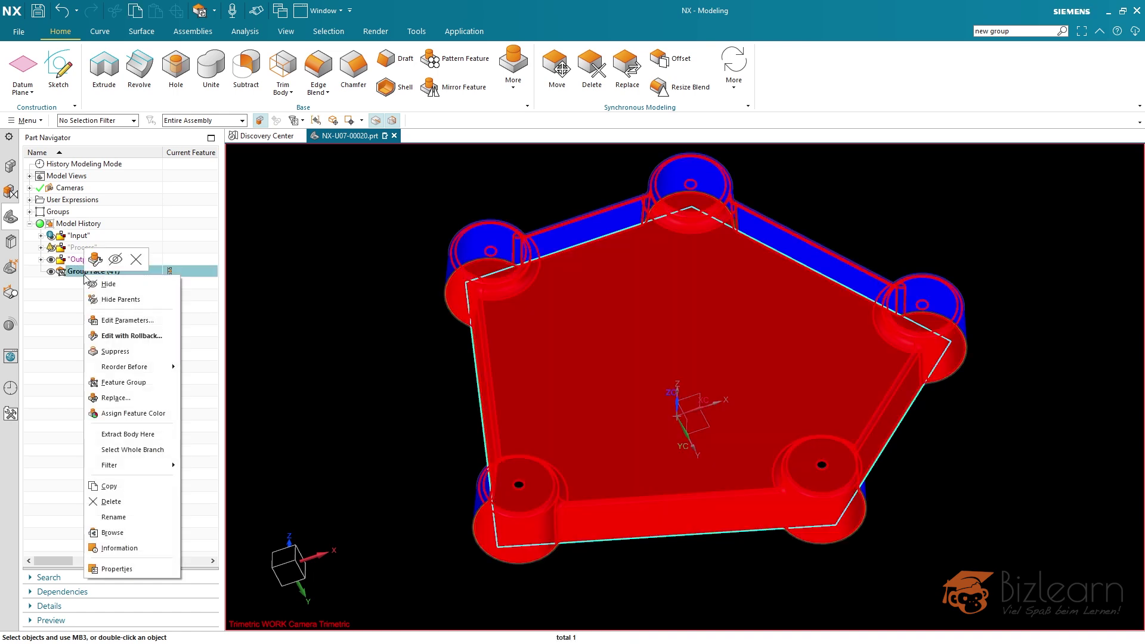
{"action": "left_click", "coordinate": [161, 418]}
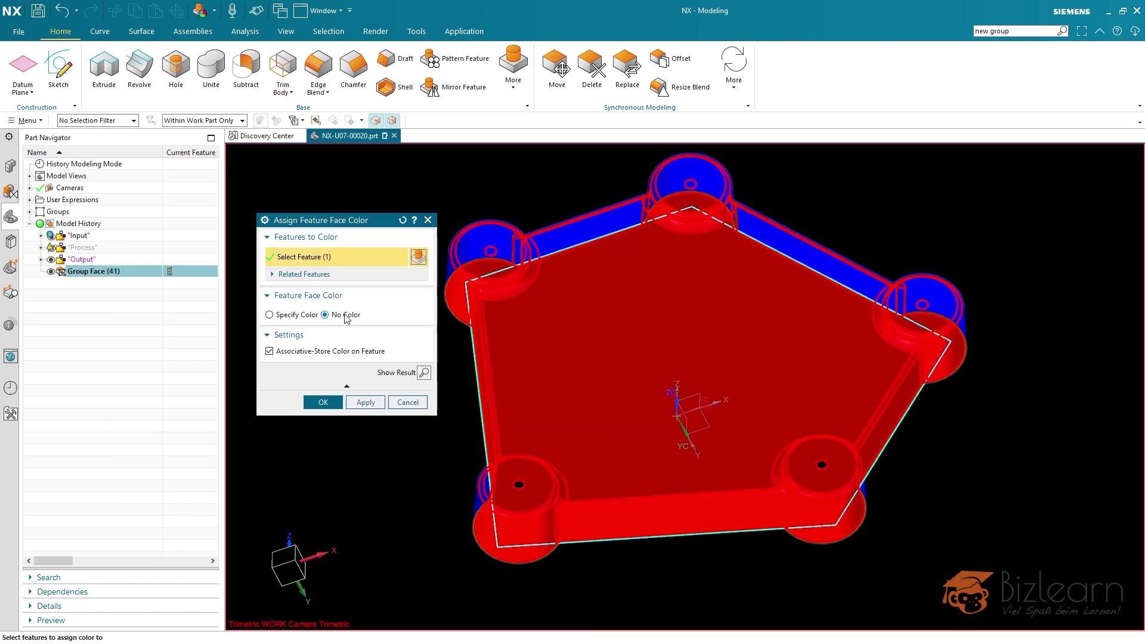
{"action": "left_click", "coordinate": [294, 316]}
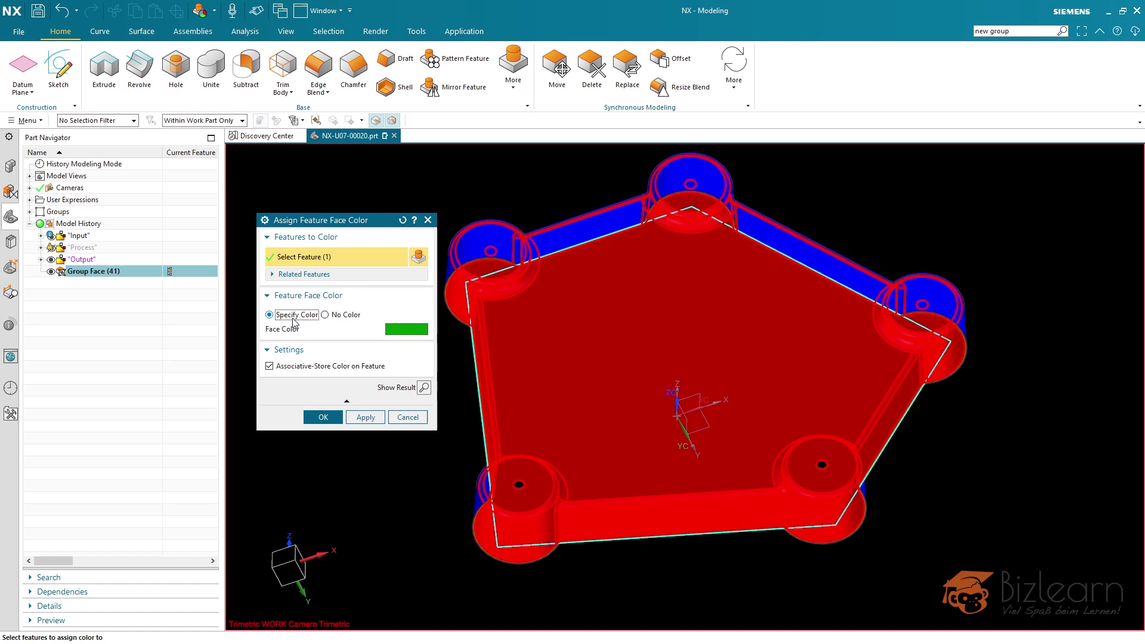
{"action": "left_click", "coordinate": [394, 331]}
{"action": "left_click", "coordinate": [390, 270]}
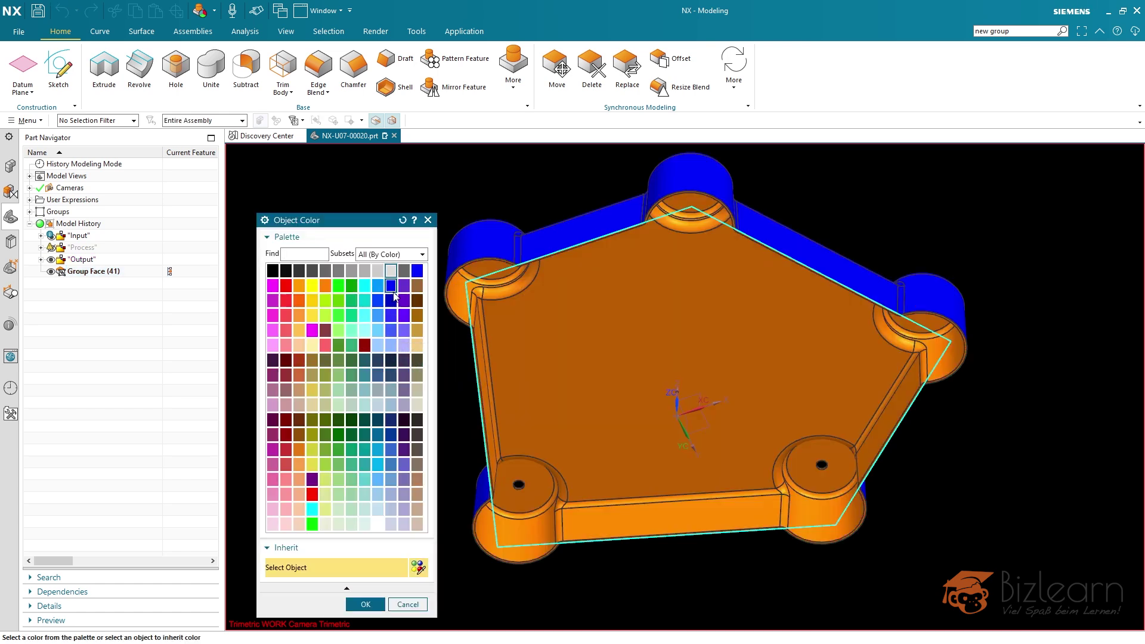
{"action": "middle_click", "coordinate": [483, 205]}
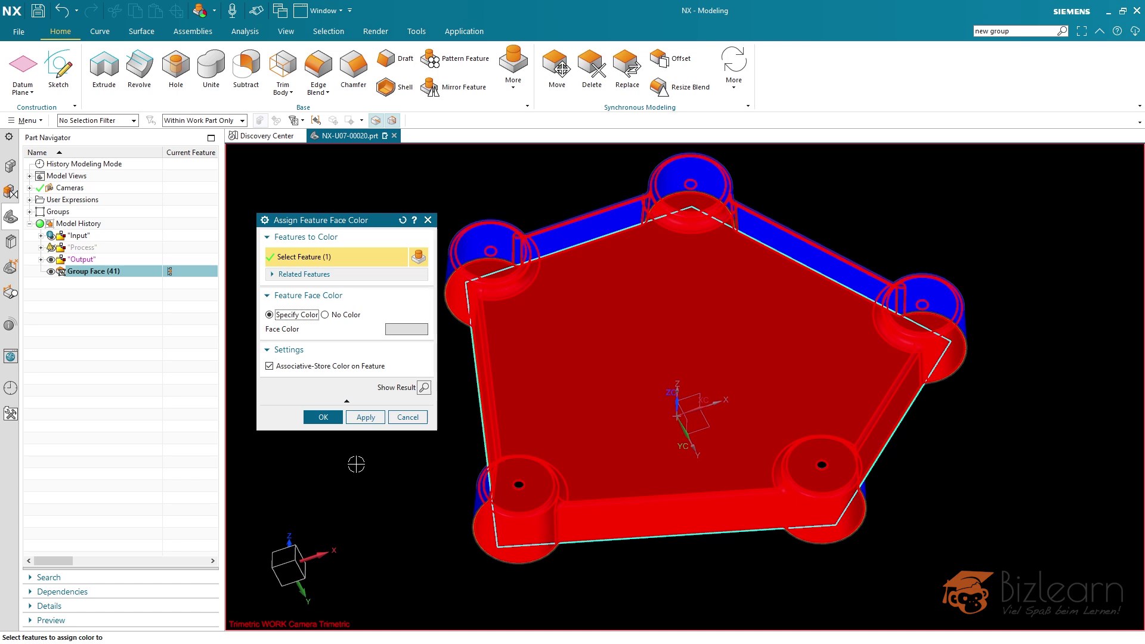
{"action": "middle_click", "coordinate": [356, 464]}
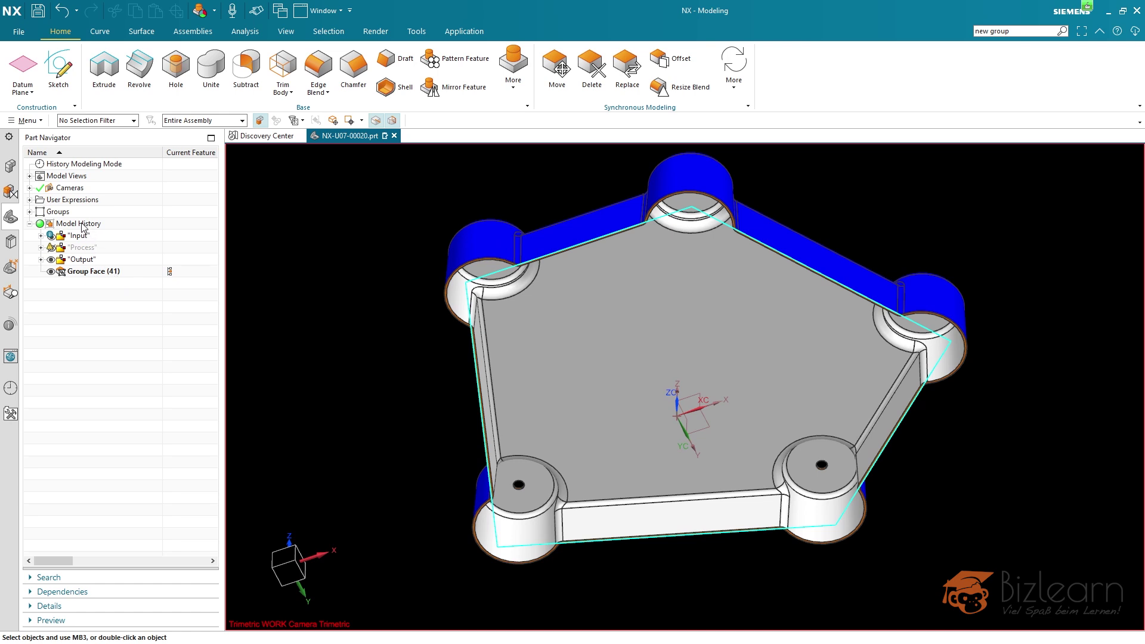
{"action": "left_click", "coordinate": [30, 212]}
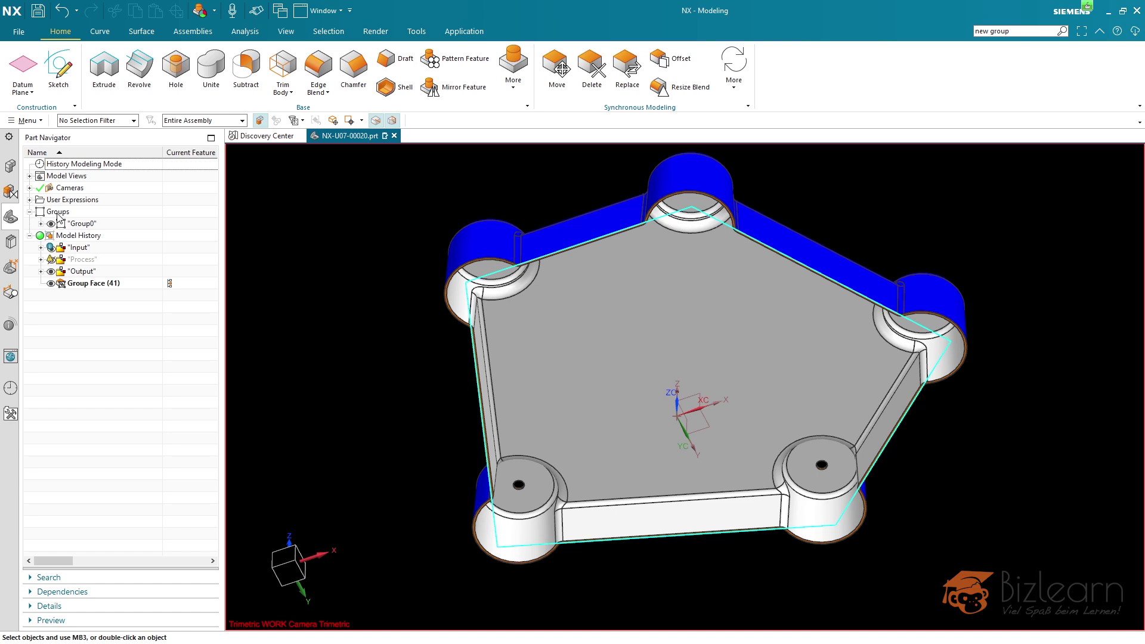